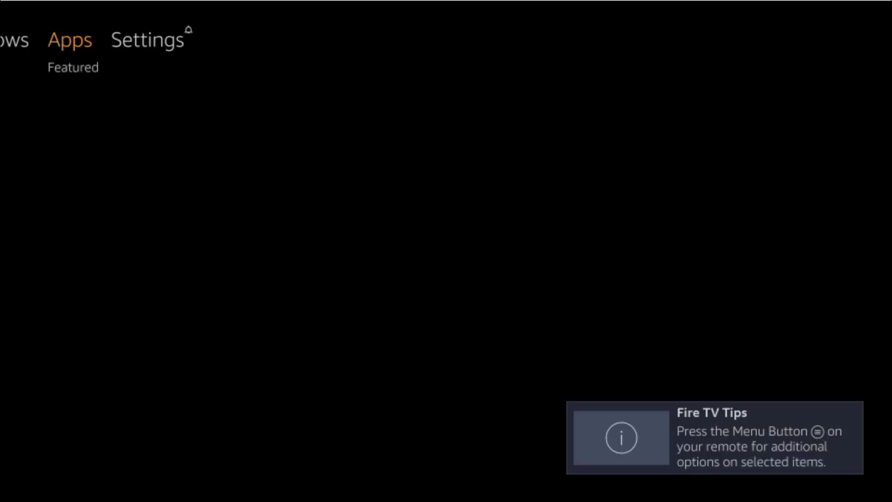
Move from the home menu to Settings and highlight My Fire TV.
key(Down)
key(Right)
key(Right)
key(Right)
key(Right)
key(Right)
key(Right)
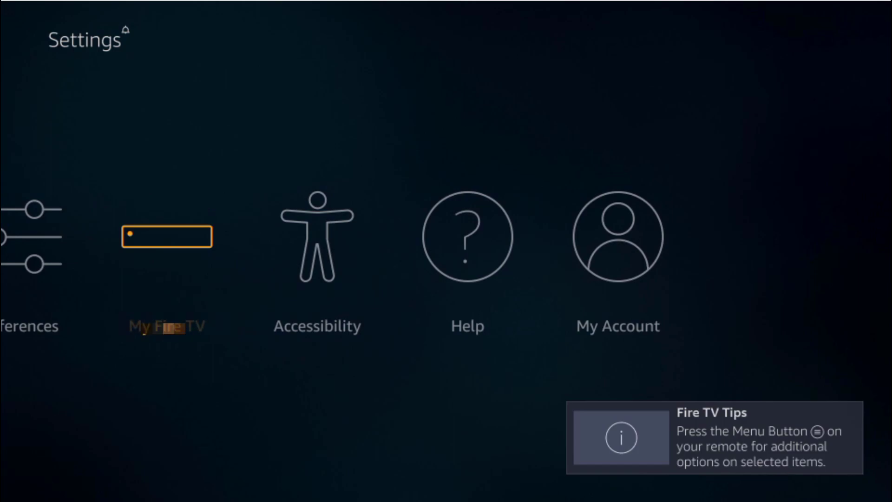
Turn on Apps from Unknown Sources in My Fire TV's Developer options.
key(Return)
key(Down)
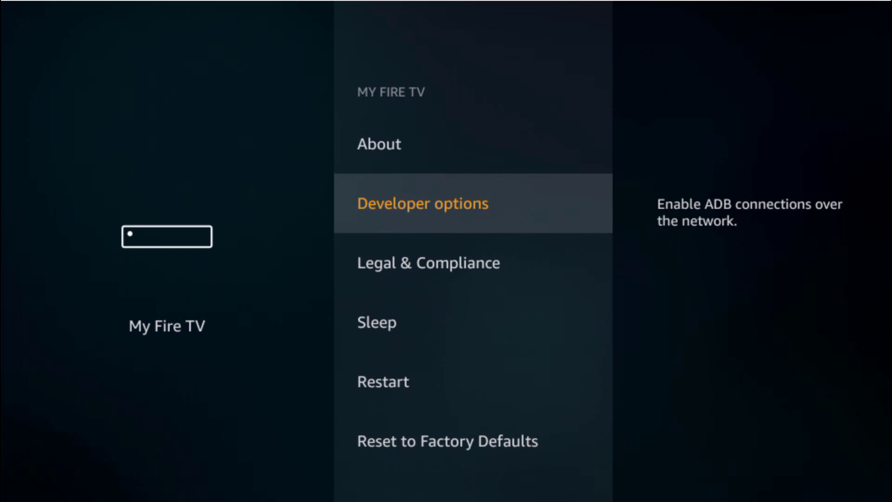
key(Return)
key(Down)
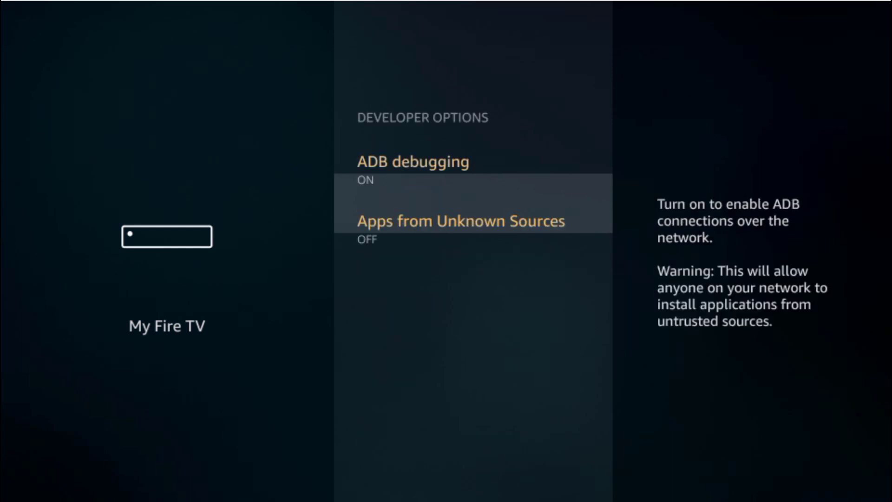
key(Return)
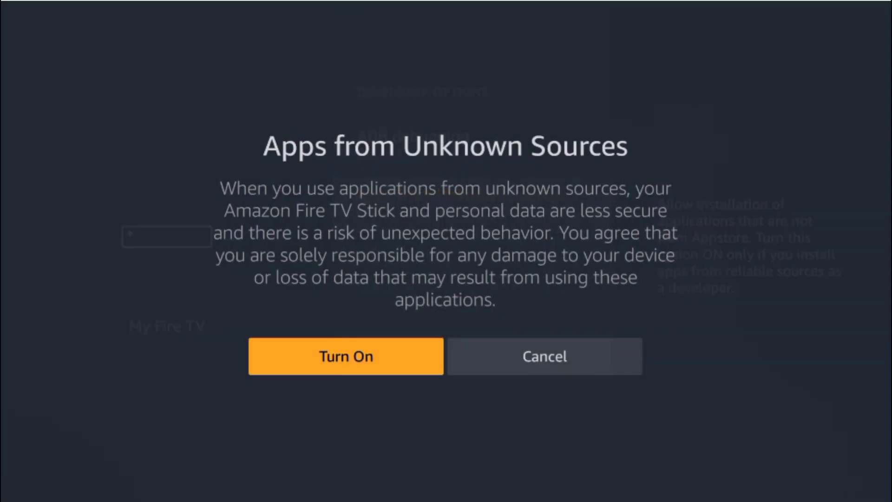
key(Return)
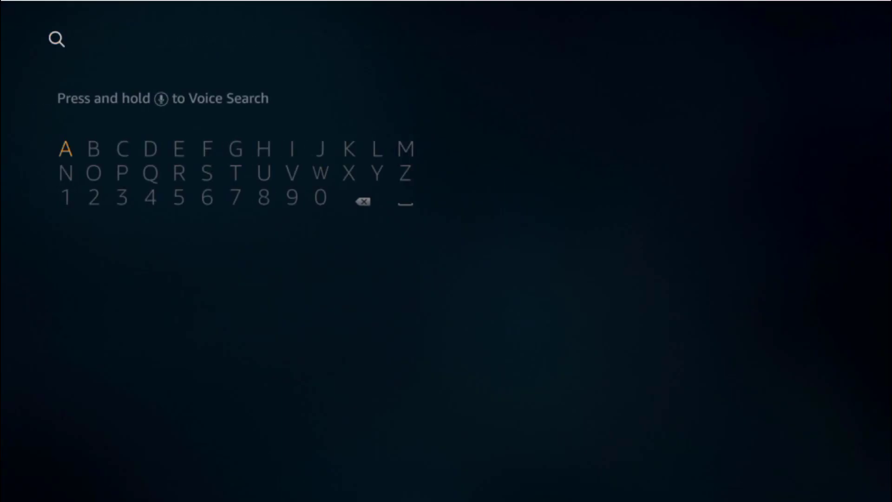
Search 'Dow', choose Downloader from the suggestions and start its download.
key(Down)
key(Left)
key(Left)
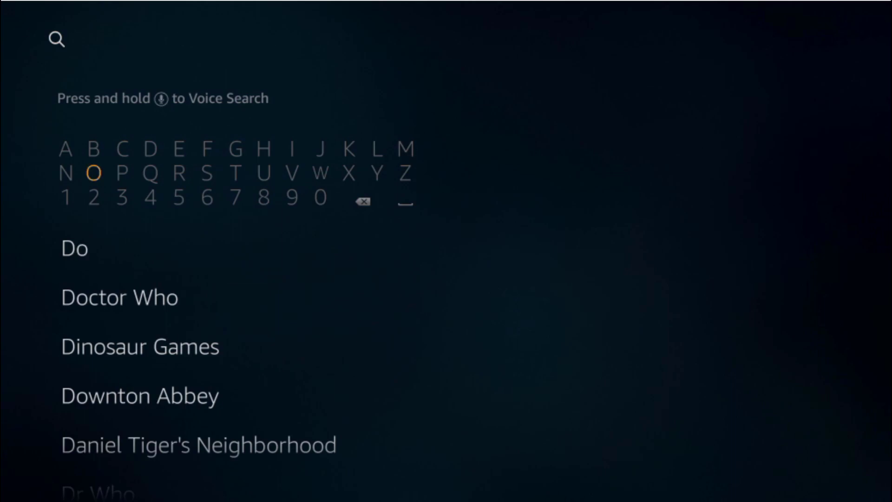
key(Right)
key(Right)
key(Left)
key(Left)
key(Left)
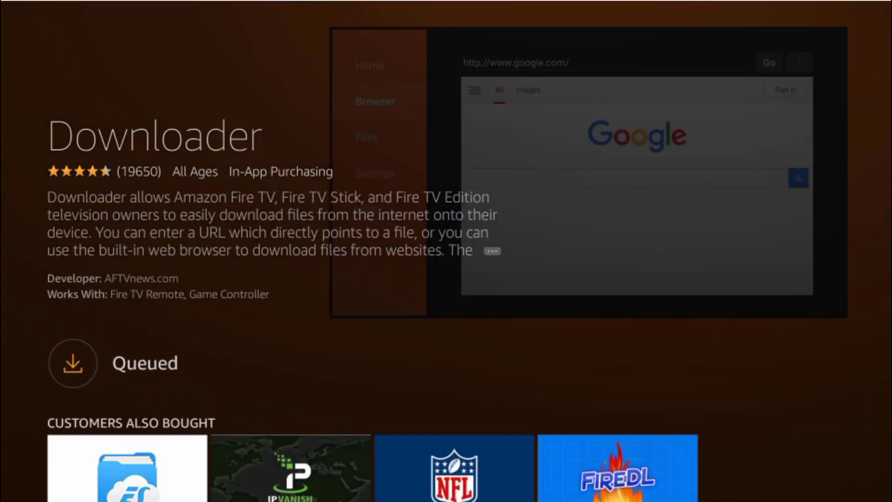
key(Return)
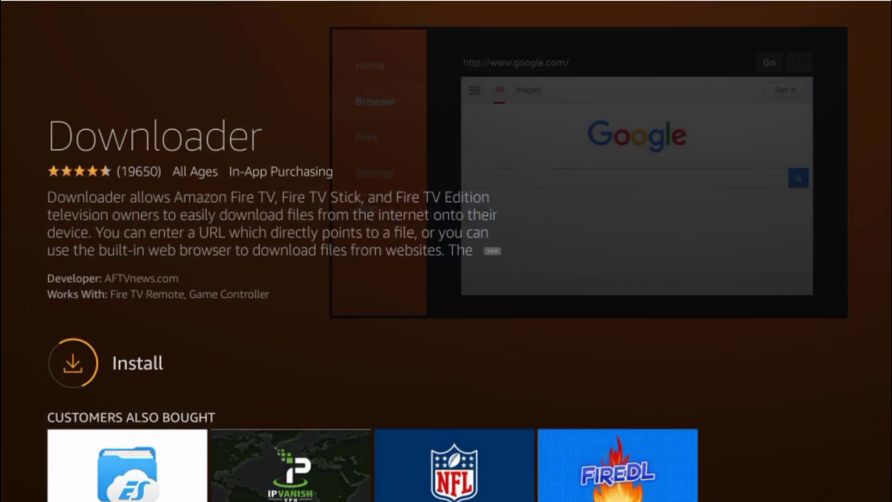
key(Return)
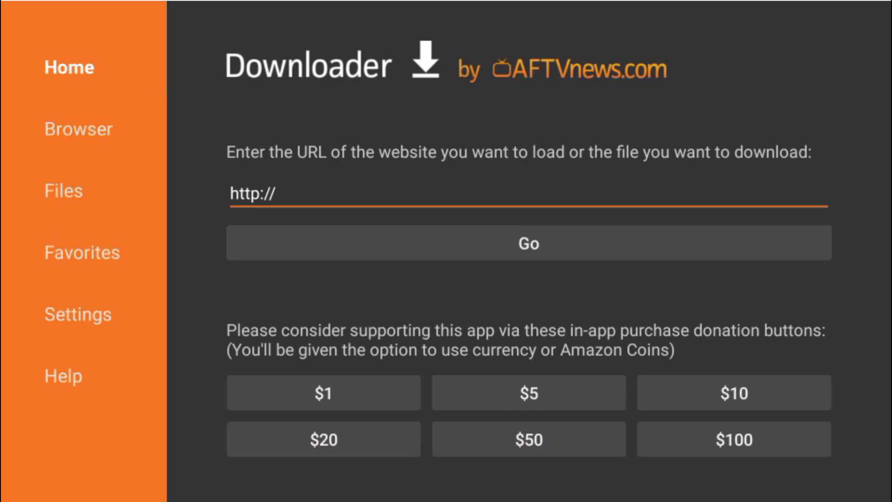
Enable JavaScript in Downloader's settings and confirm with Yes.
key(Down)
key(Left)
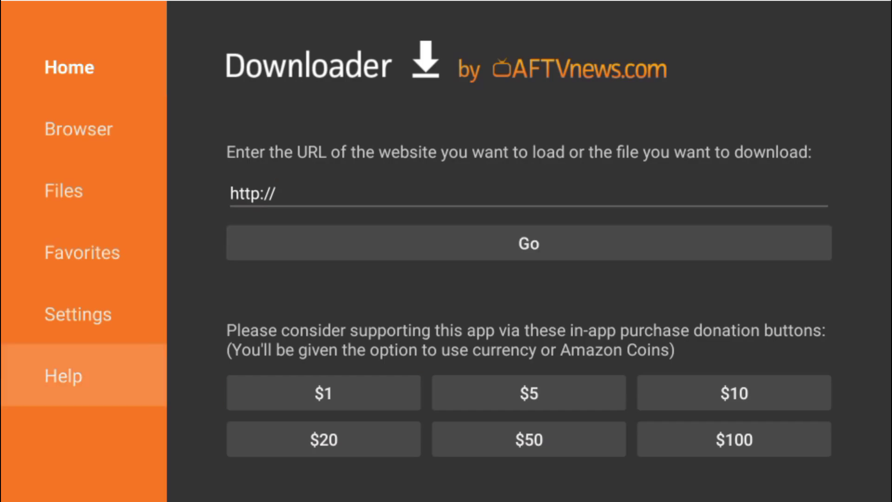
key(Up)
key(Right)
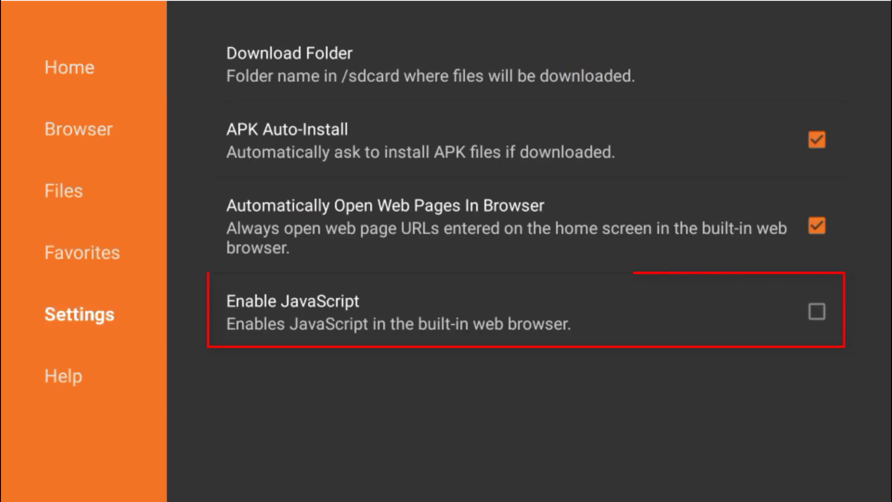
key(Return)
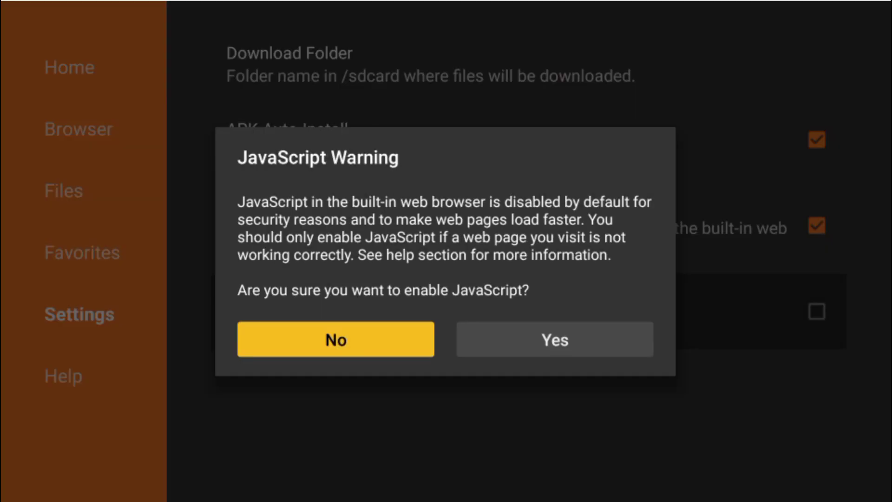
key(Right)
key(Return)
Enter 'rebrand.ly/isg' in the Downloader browser's address bar.
key(Left)
key(Up)
key(Up)
key(Right)
key(Return)
key(Return)
key(Down)
key(Down)
key(Down)
key(Left)
key(Left)
key(Left)
key(Down)
key(Down)
key(Down)
key(Right)
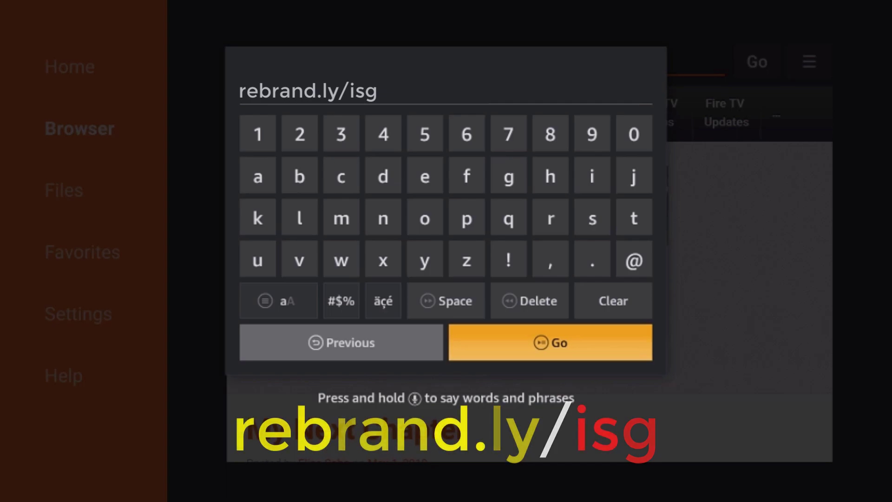
Submit rebrand.ly/isg and let the 40.8 MB ISG Player APK download.
key(Return)
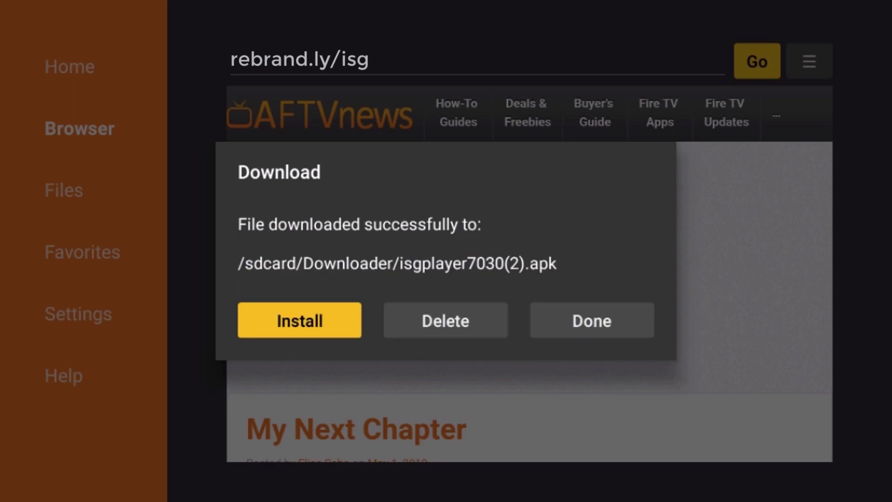
Choose Install in the download dialog for the ISG Player APK.
key(Return)
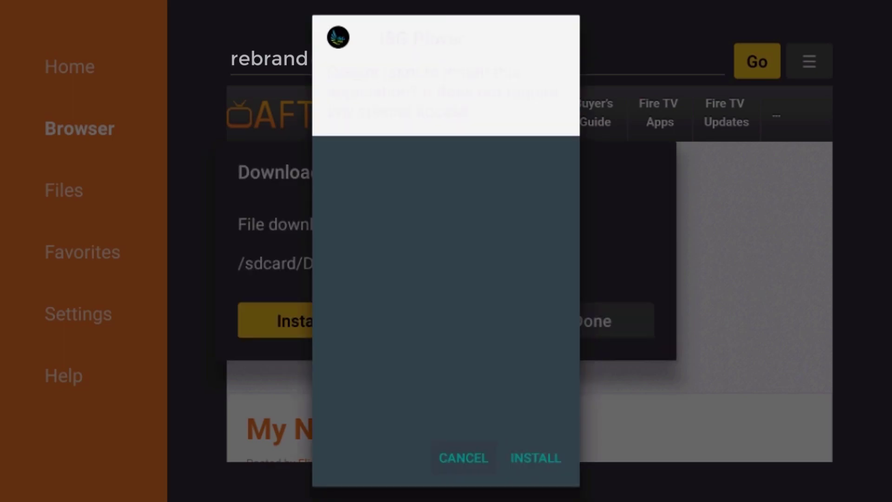